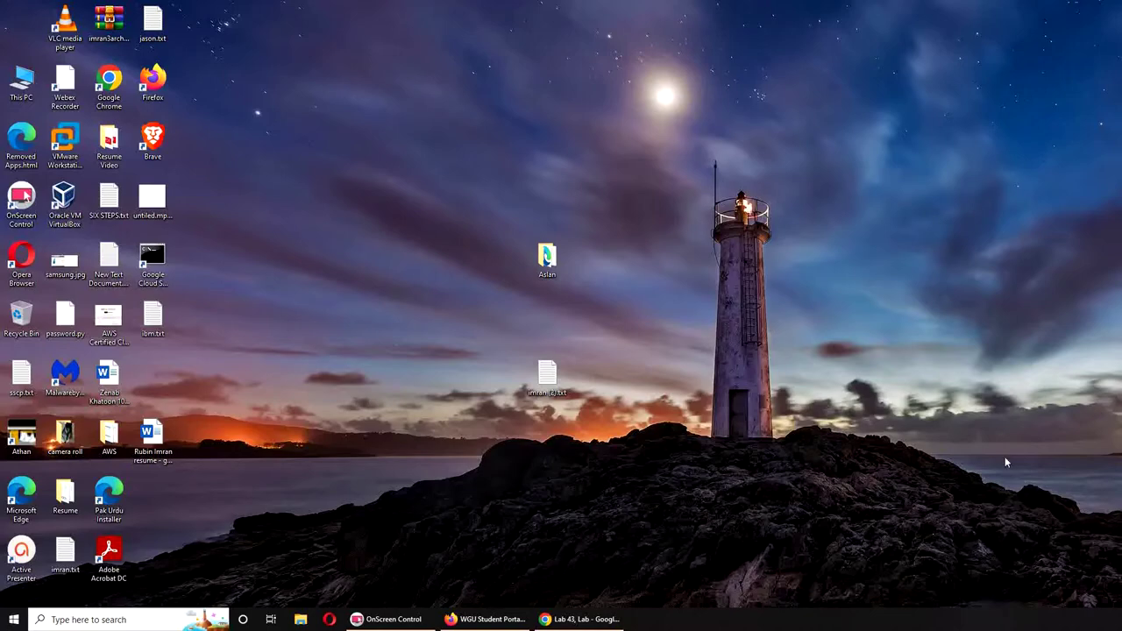
Bring back the uCertify Lab 43 page, read its instructions, and open the WIN16 machine's power menu
left_click(599, 624)
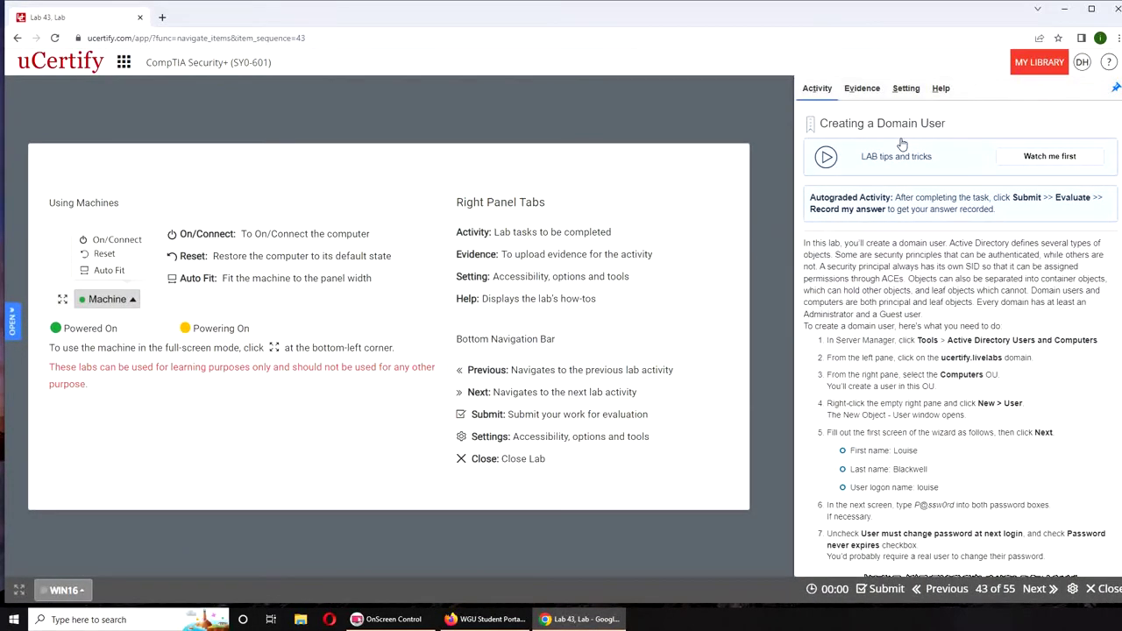
scroll(948, 272, "down", 2)
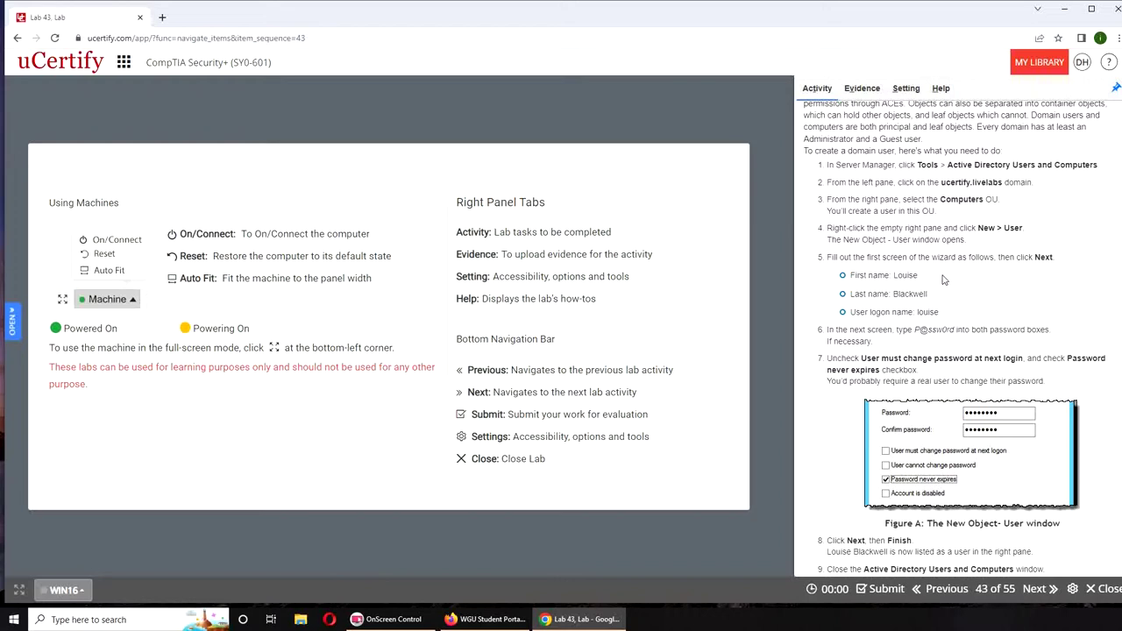
left_click(69, 590)
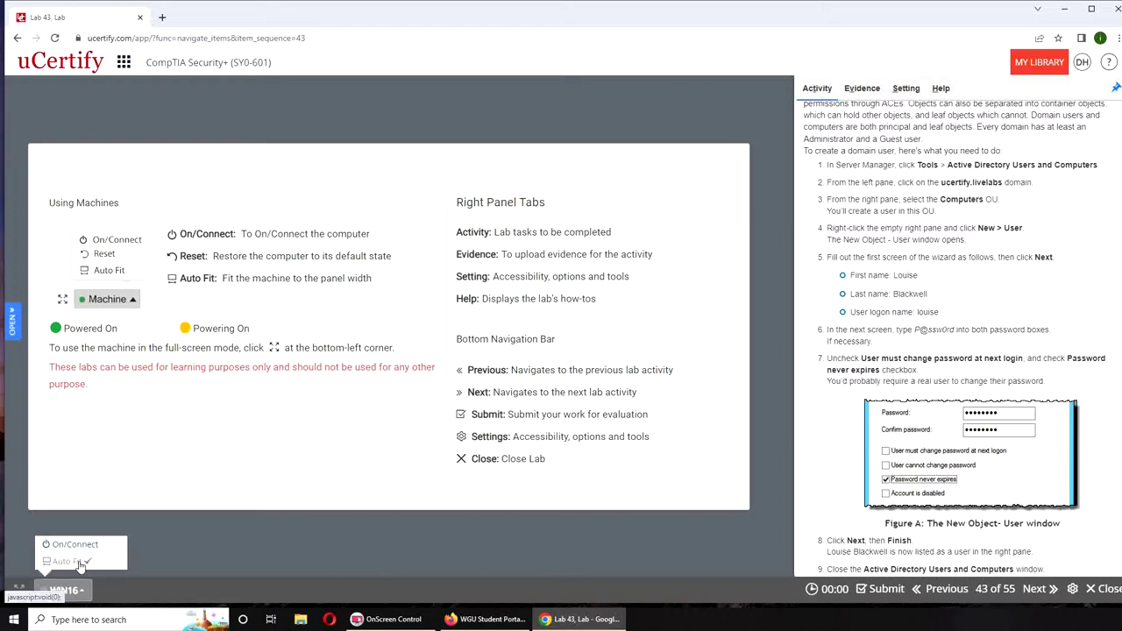
Power on and connect the WIN16 lab machine, scrolling the lab page while it connects
left_click(75, 545)
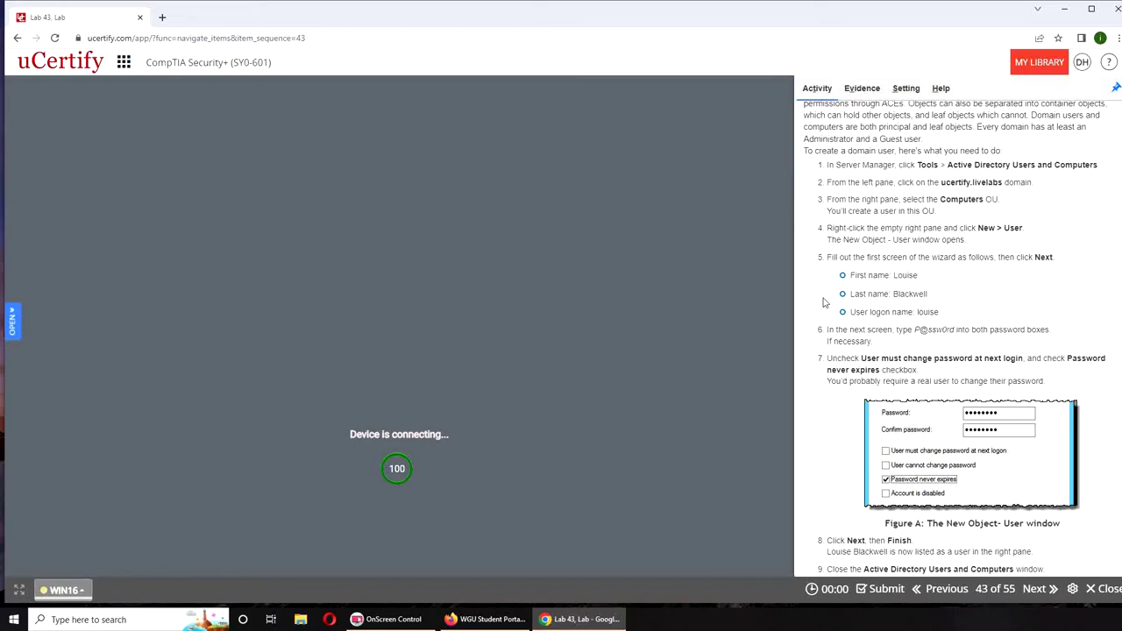
scroll(824, 303, "down", 2)
scroll(824, 303, "down", 1)
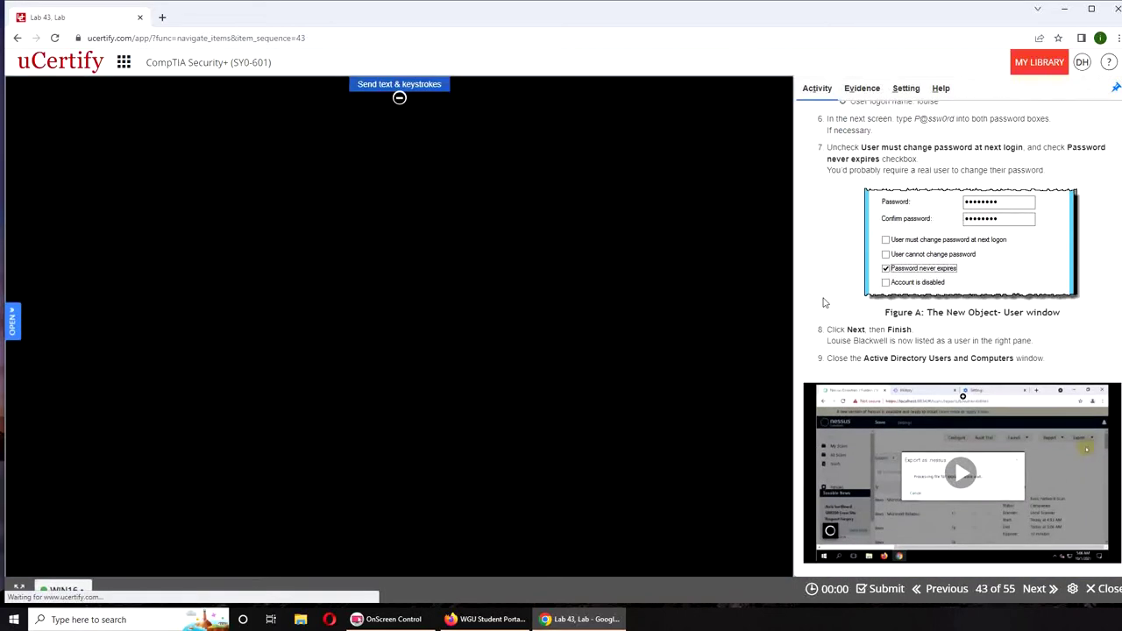
scroll(824, 303, "up", 1)
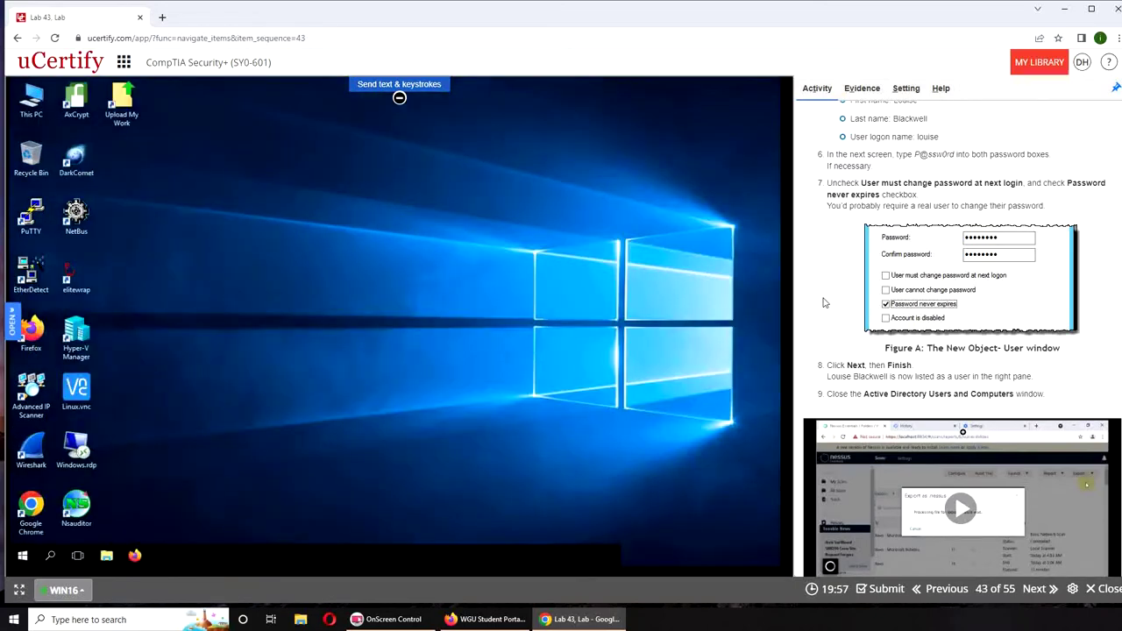
scroll(824, 302, "up", 4)
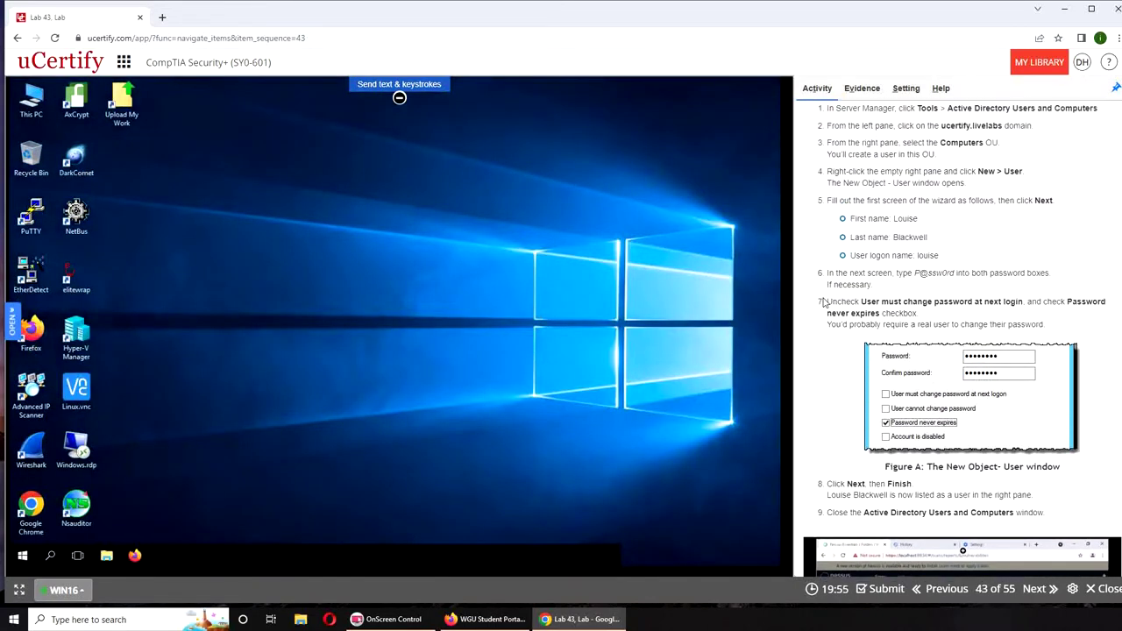
scroll(824, 302, "up", 2)
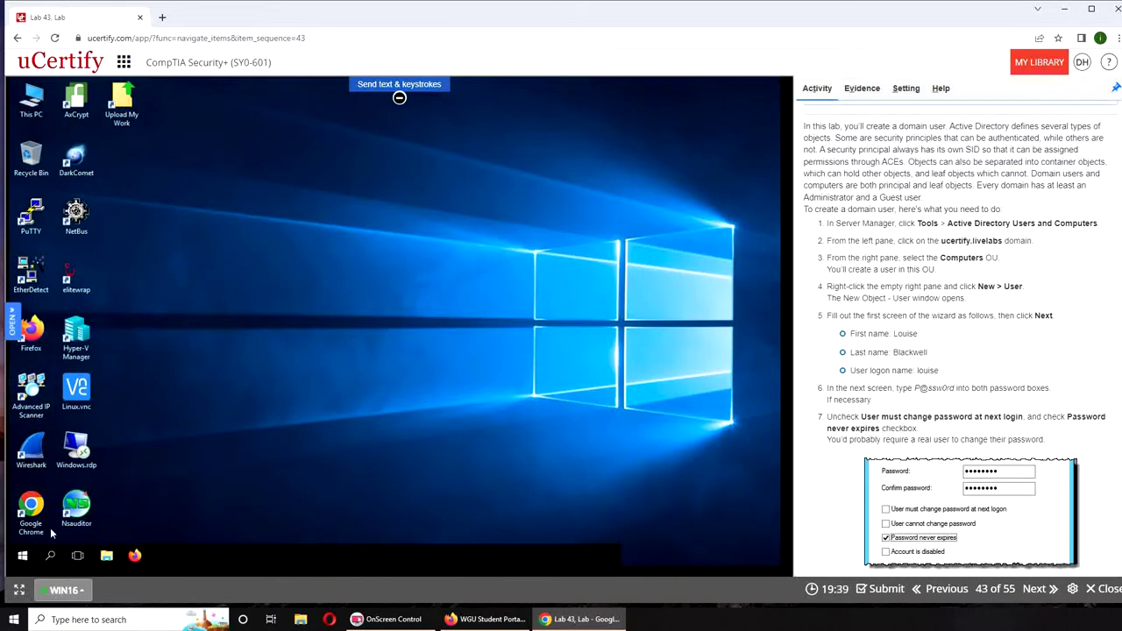
Launch Server Manager from the remote Start menu so its Dashboard loads
left_click(23, 560)
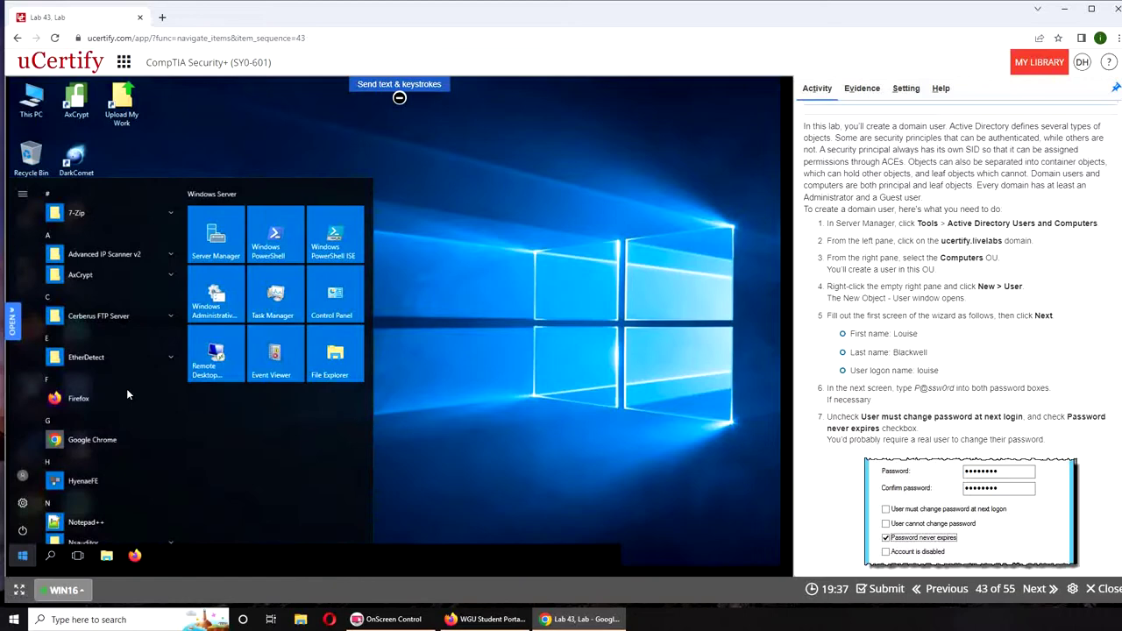
left_click(200, 242)
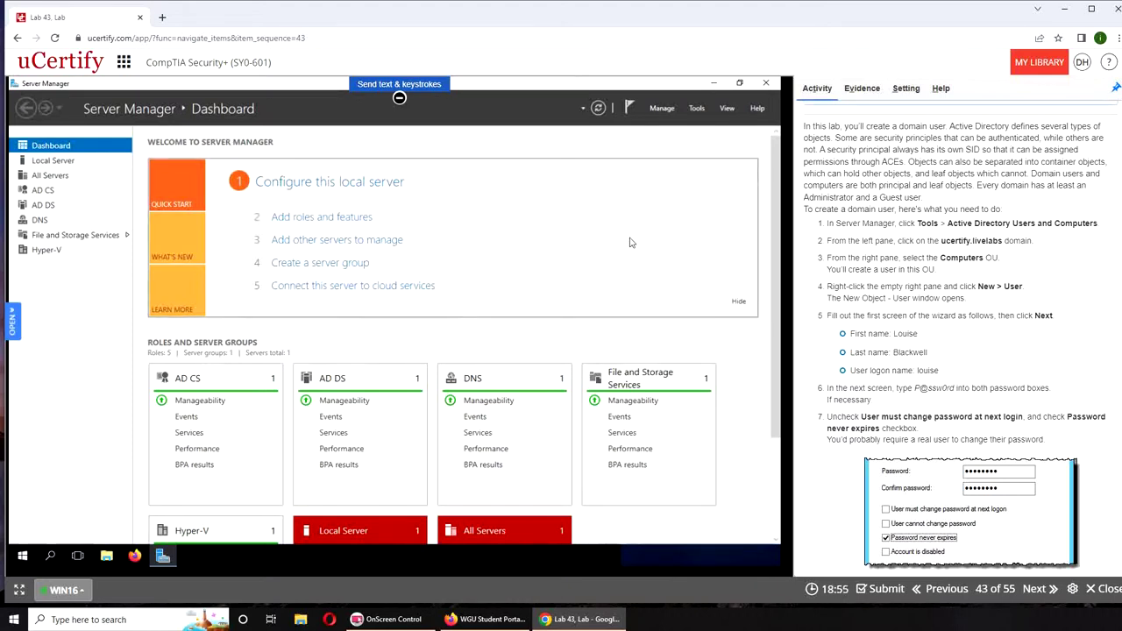
Open Active Directory Users and Computers from the Tools menu, then widen its window and tree pane
left_click(697, 109)
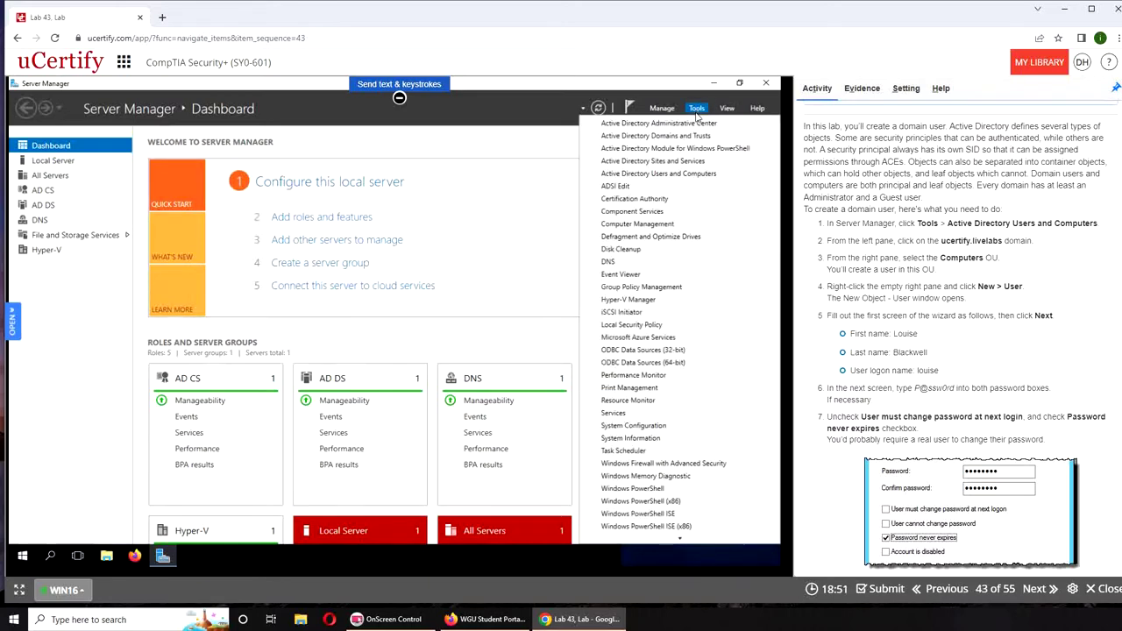
left_click(653, 173)
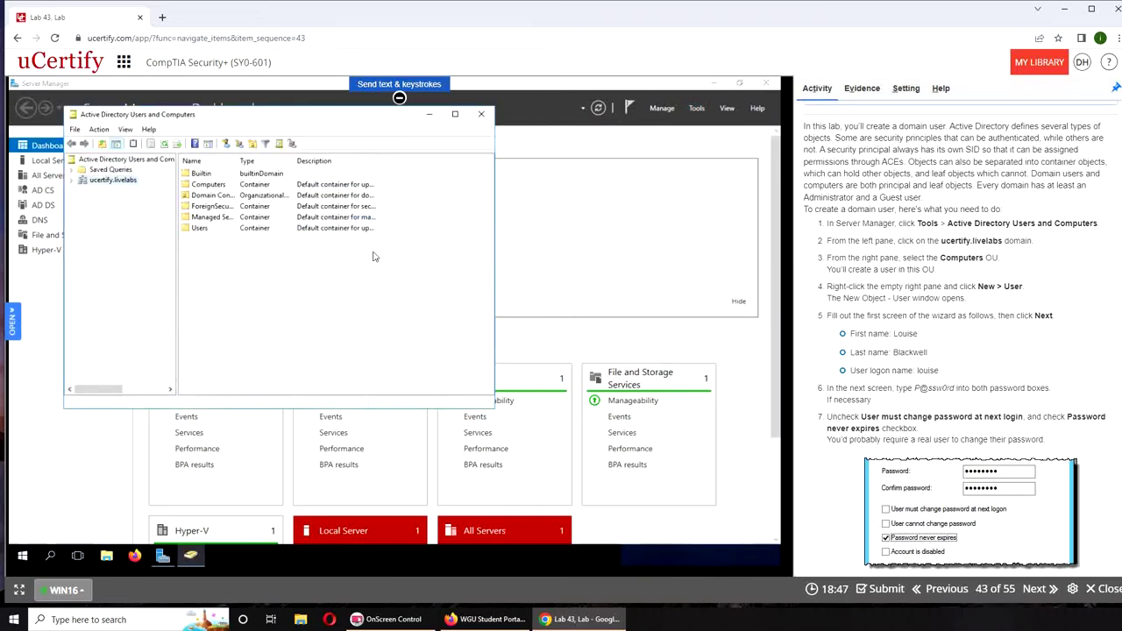
left_click_drag(495, 279, 672, 533)
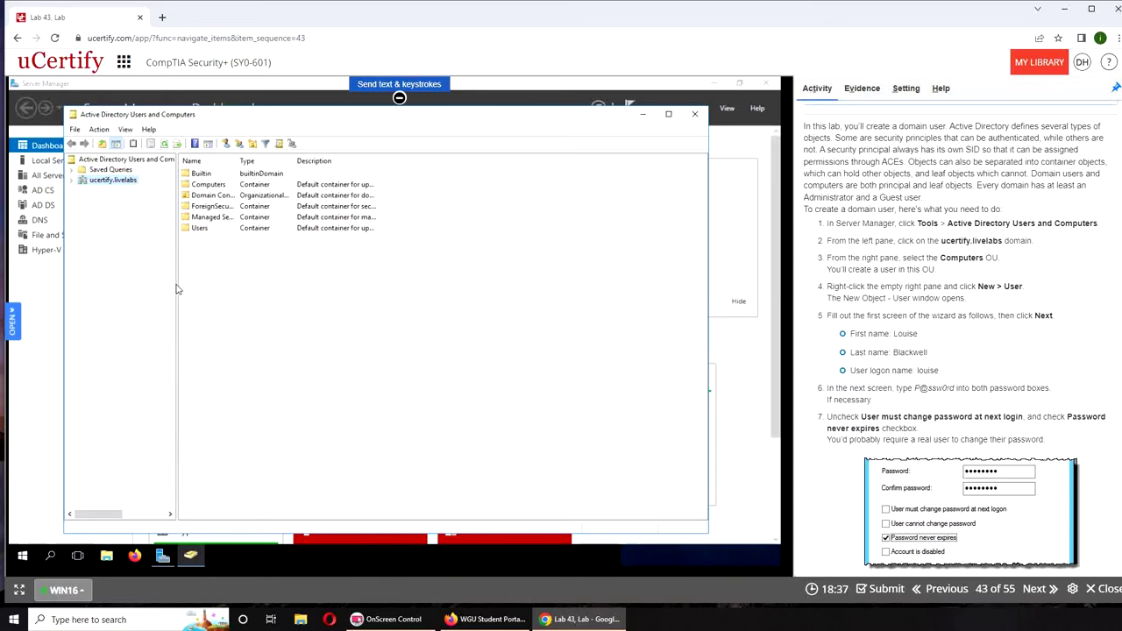
left_click_drag(177, 287, 247, 286)
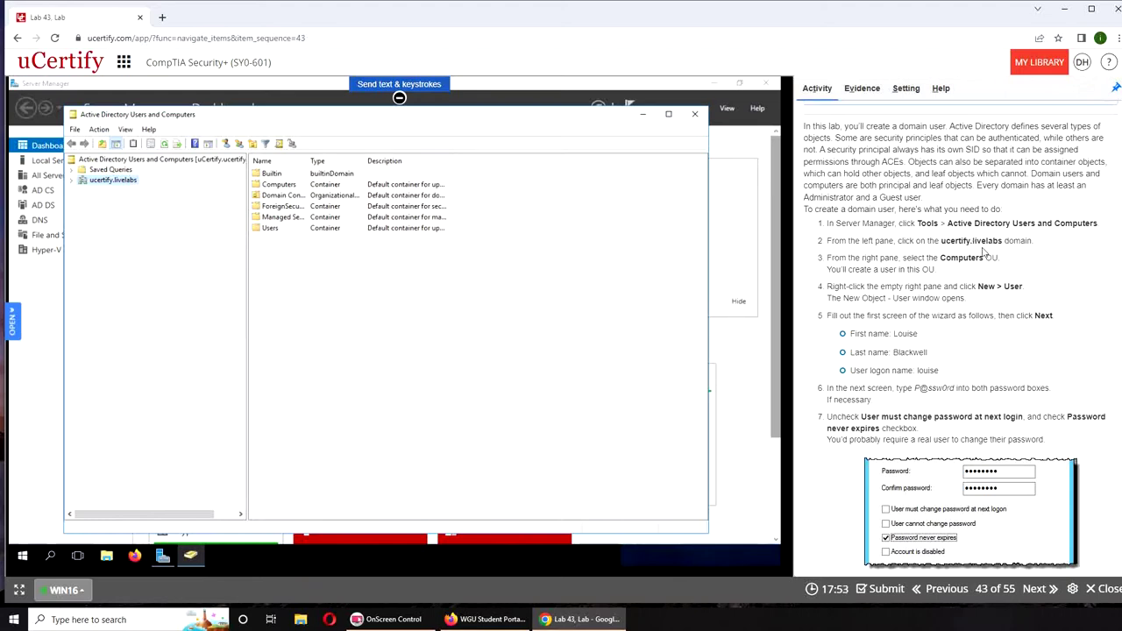
Expand the ucertify.livelabs domain and open the Computers OU
left_click(71, 180)
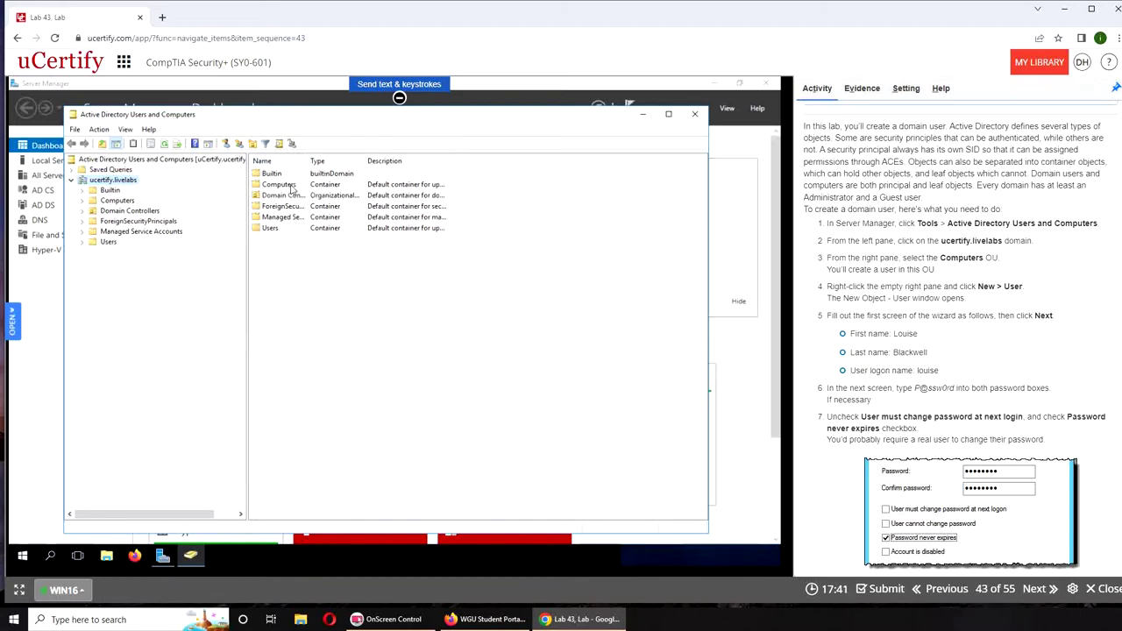
double_click(292, 187)
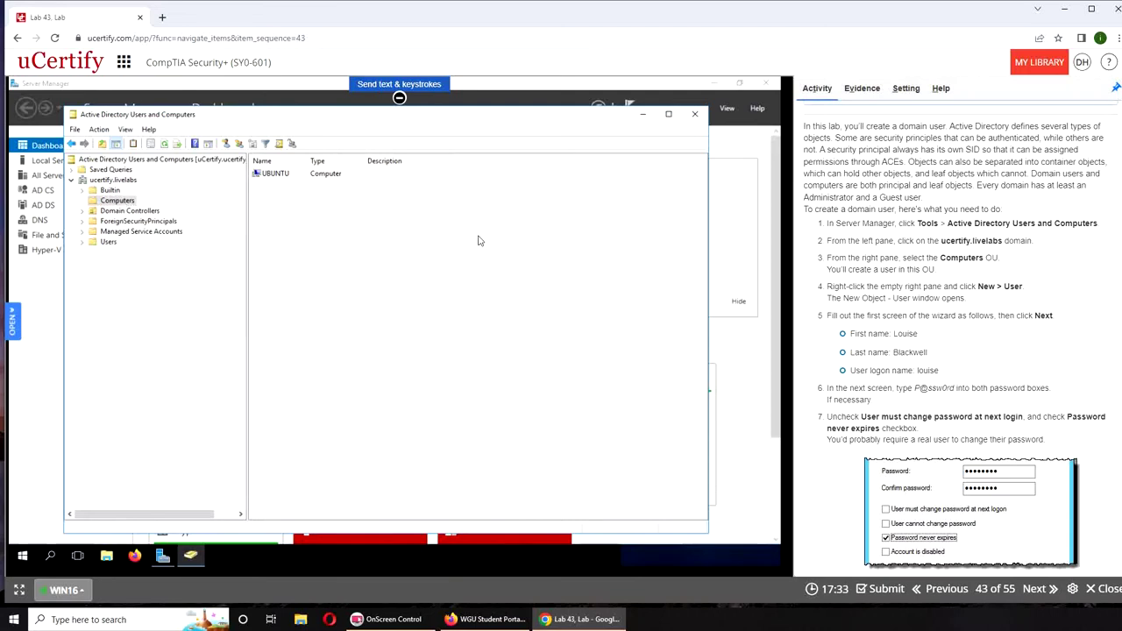
right_click(324, 238)
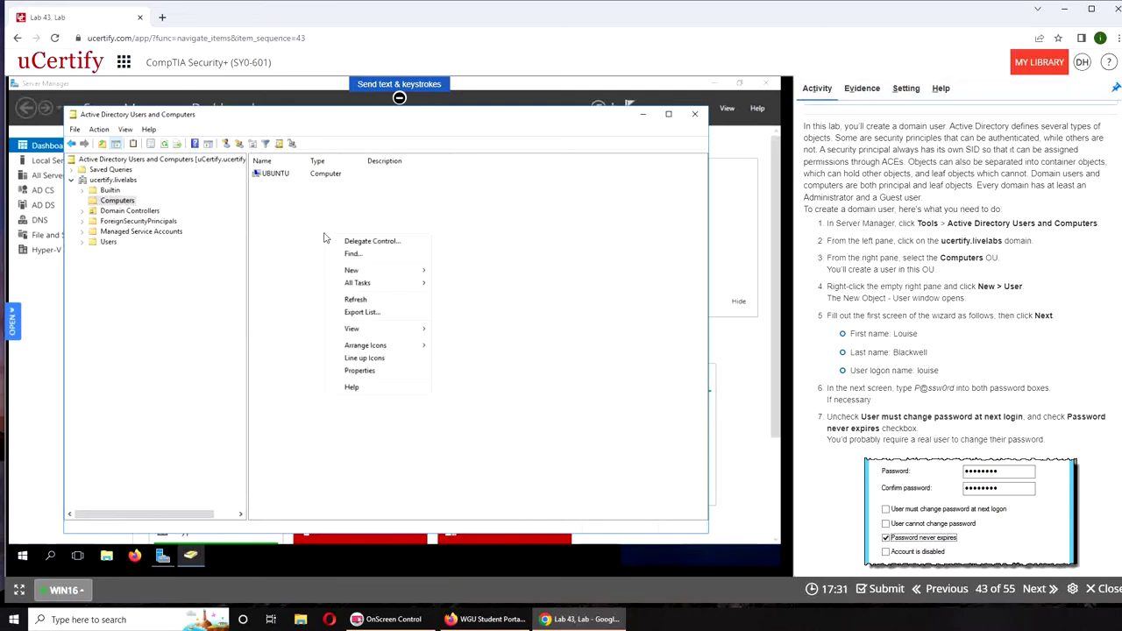
Cancel a false-start new user in Computers and bring its context menu up again
right_click(105, 202)
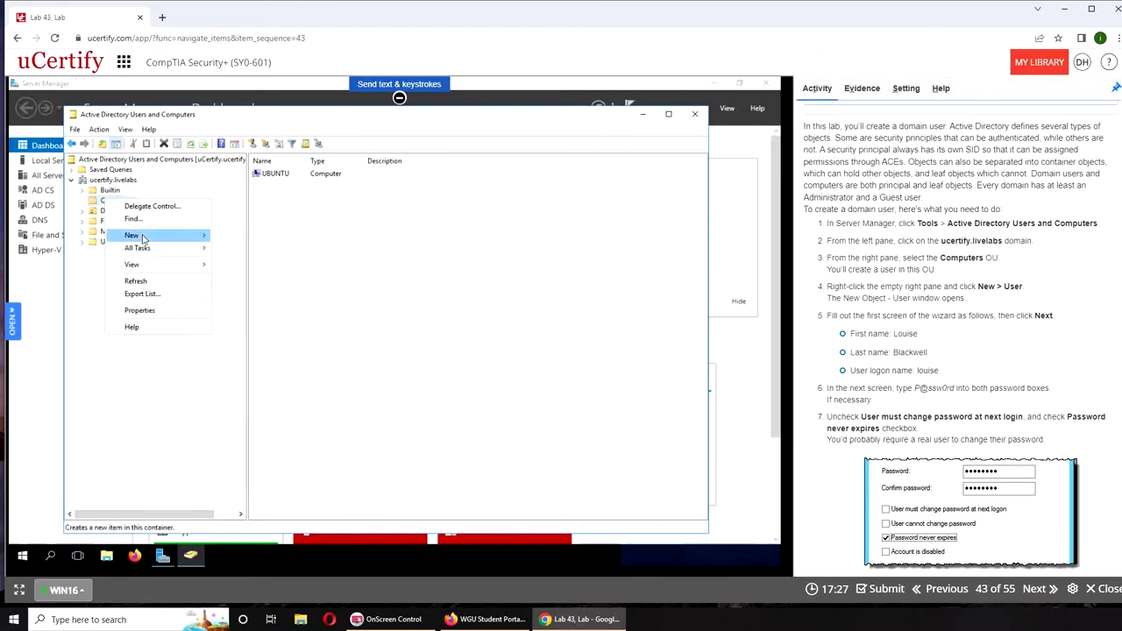
mouse_move(143, 238)
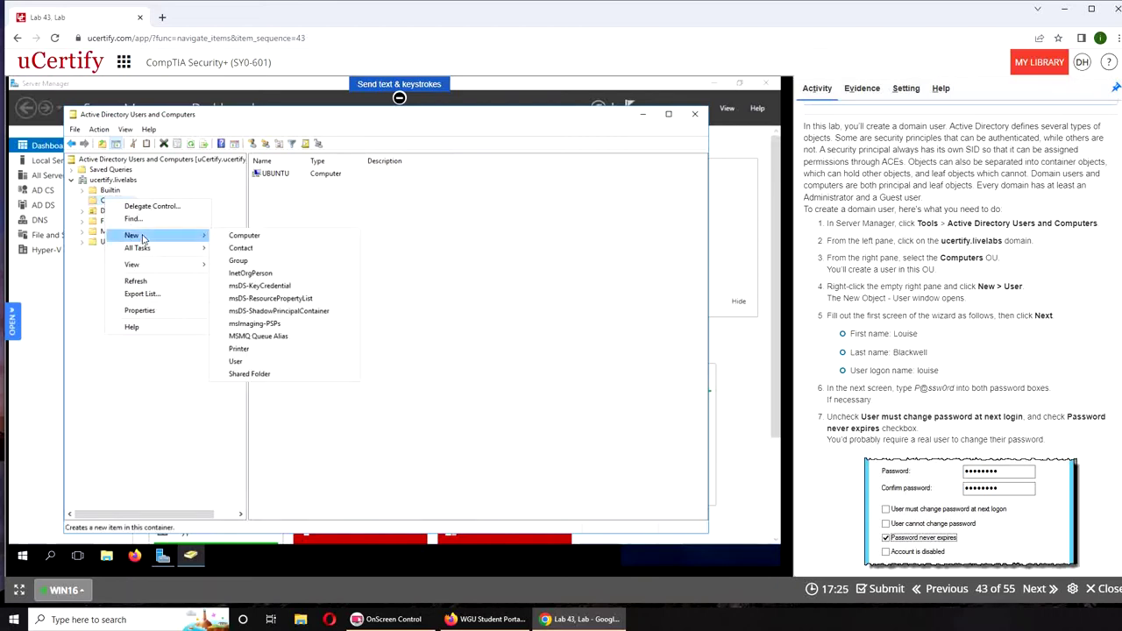
left_click(235, 361)
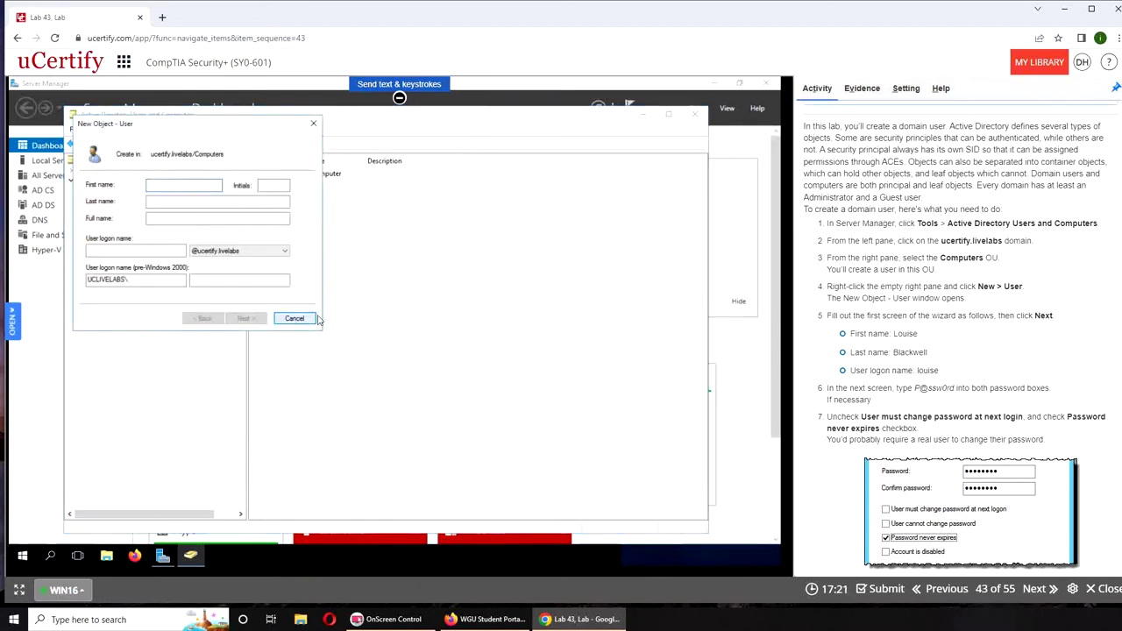
left_click(302, 319)
right_click(427, 284)
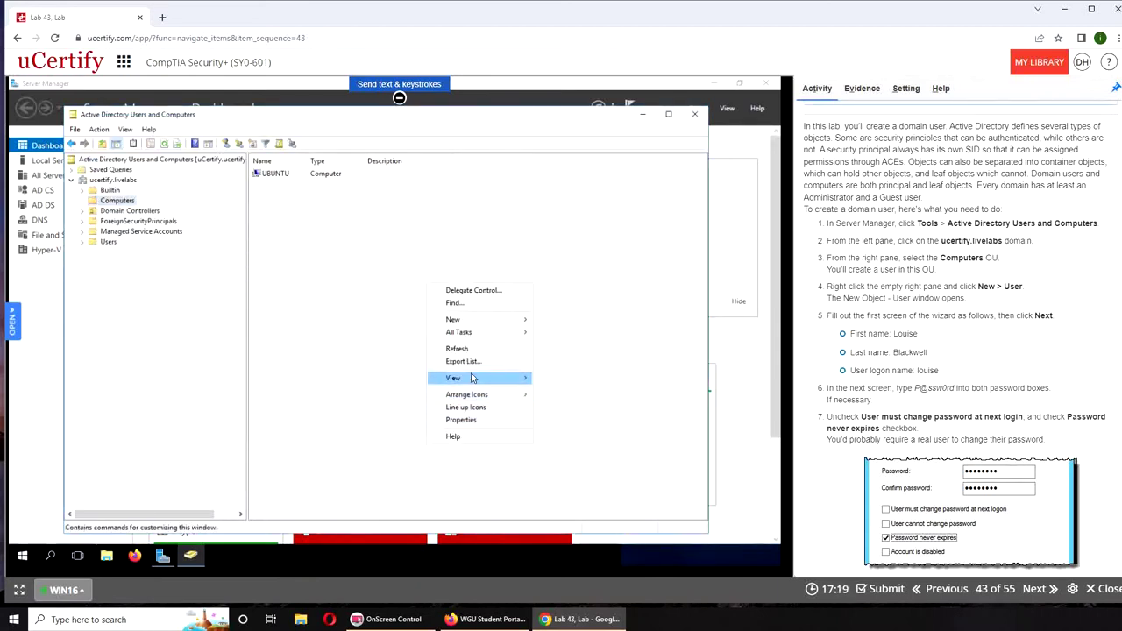
Start a new user in Computers and enter the user's first and last names
mouse_move(500, 320)
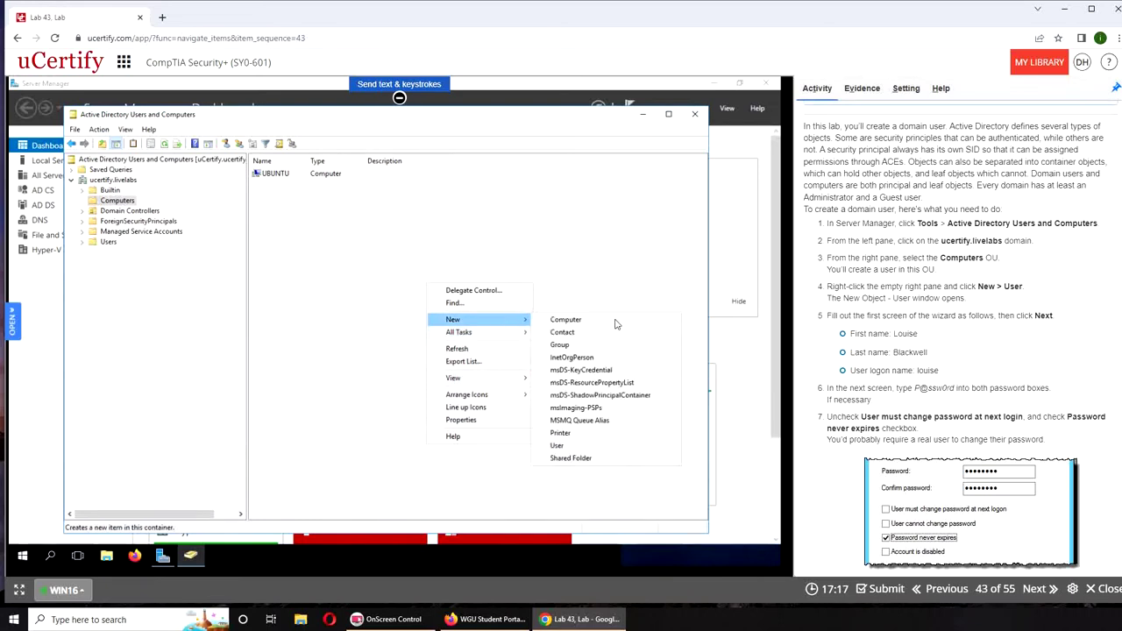
left_click(589, 448)
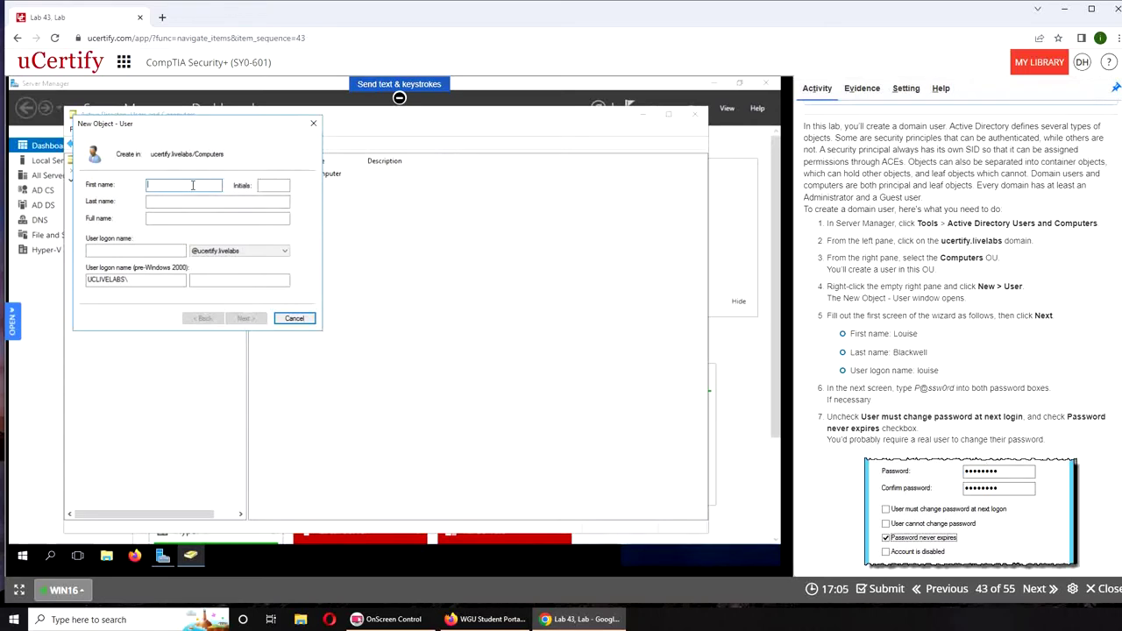
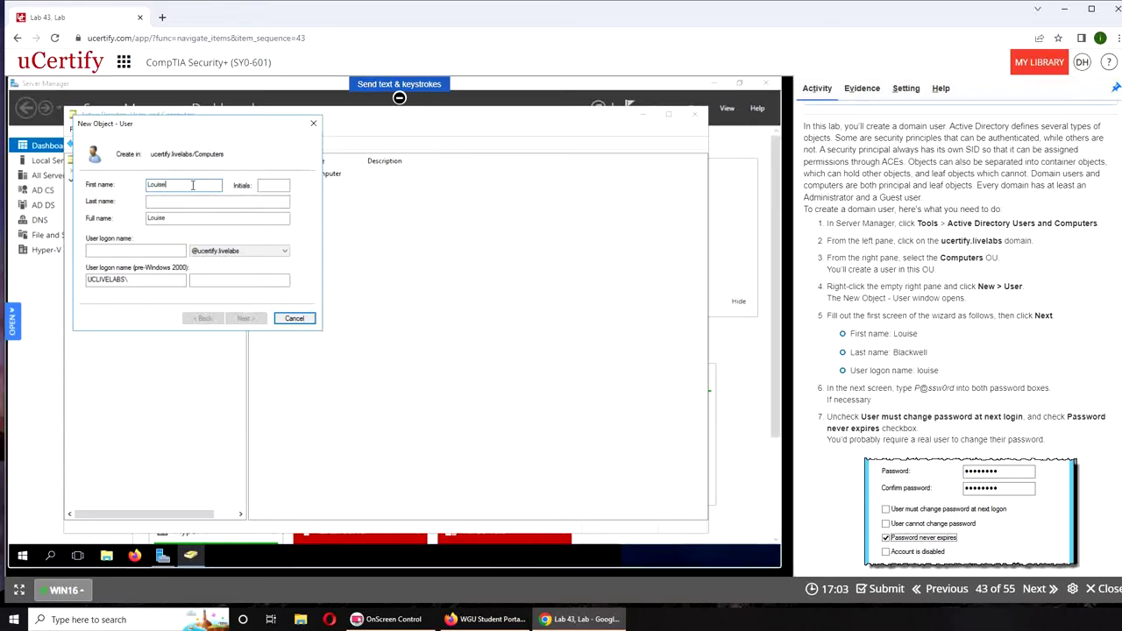
key("Tab")
key("Tab")
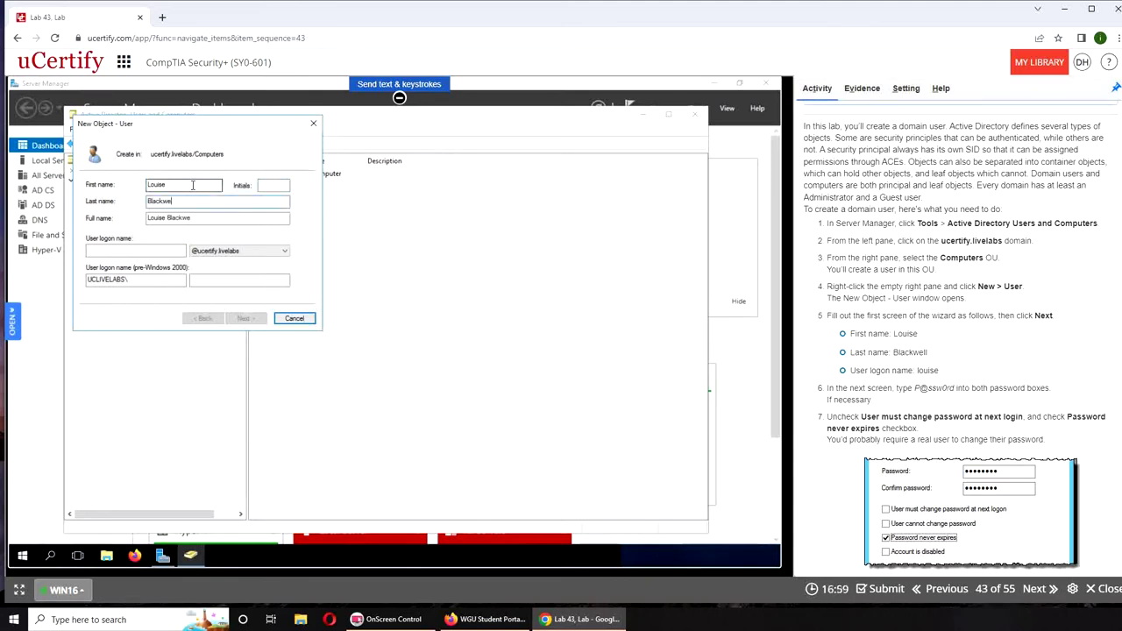
key("Tab")
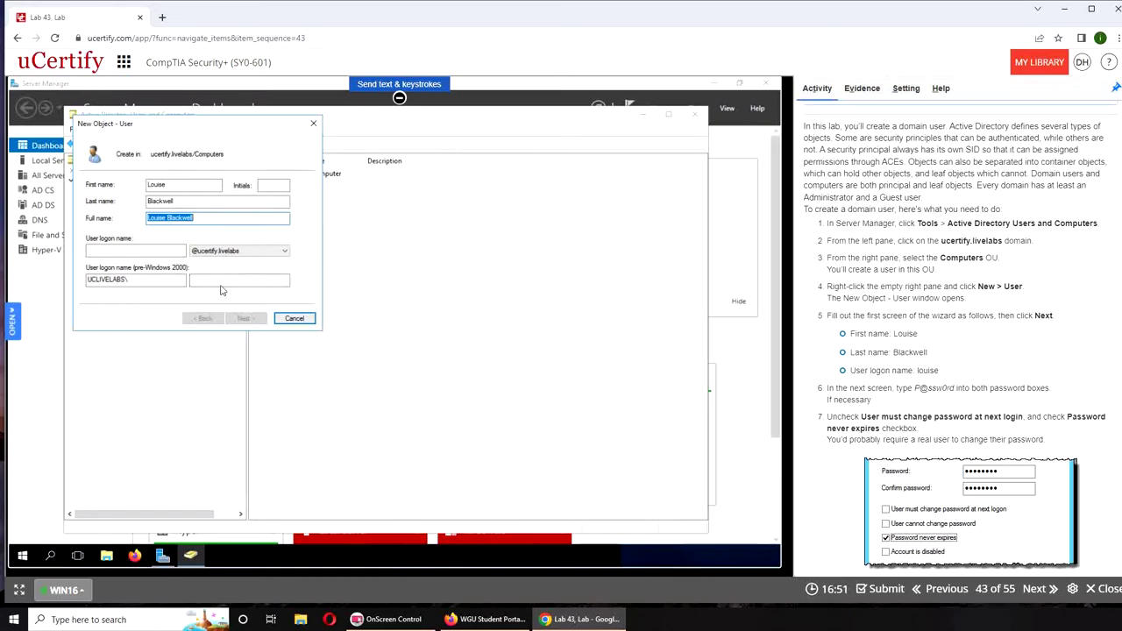
Enter the user's logon name in the User logon name field
left_click(150, 250)
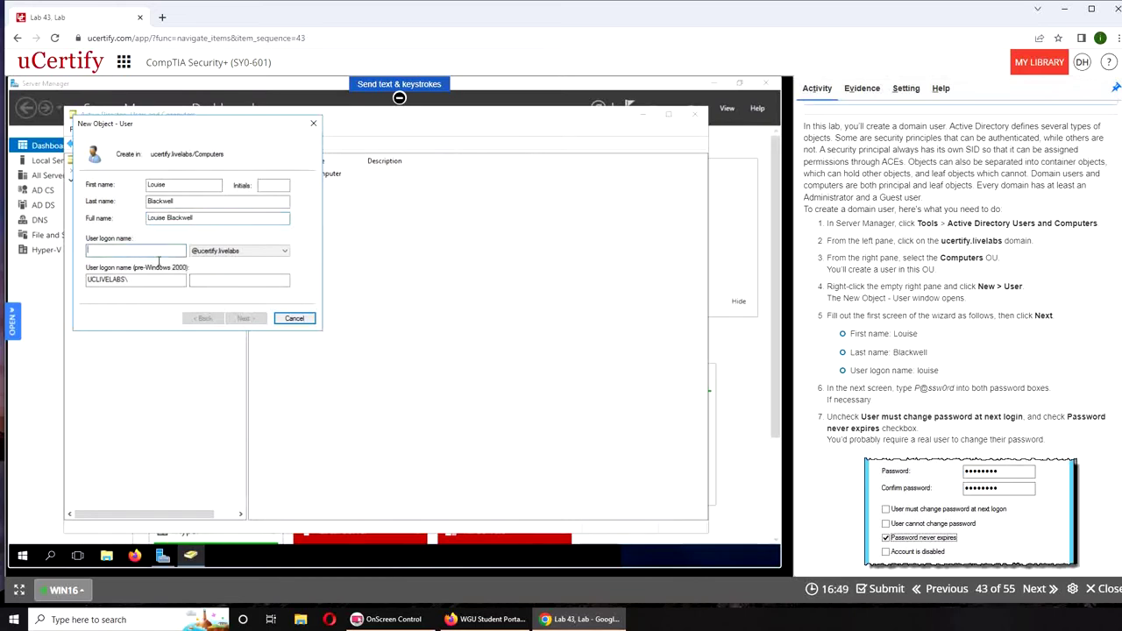
left_click(217, 281)
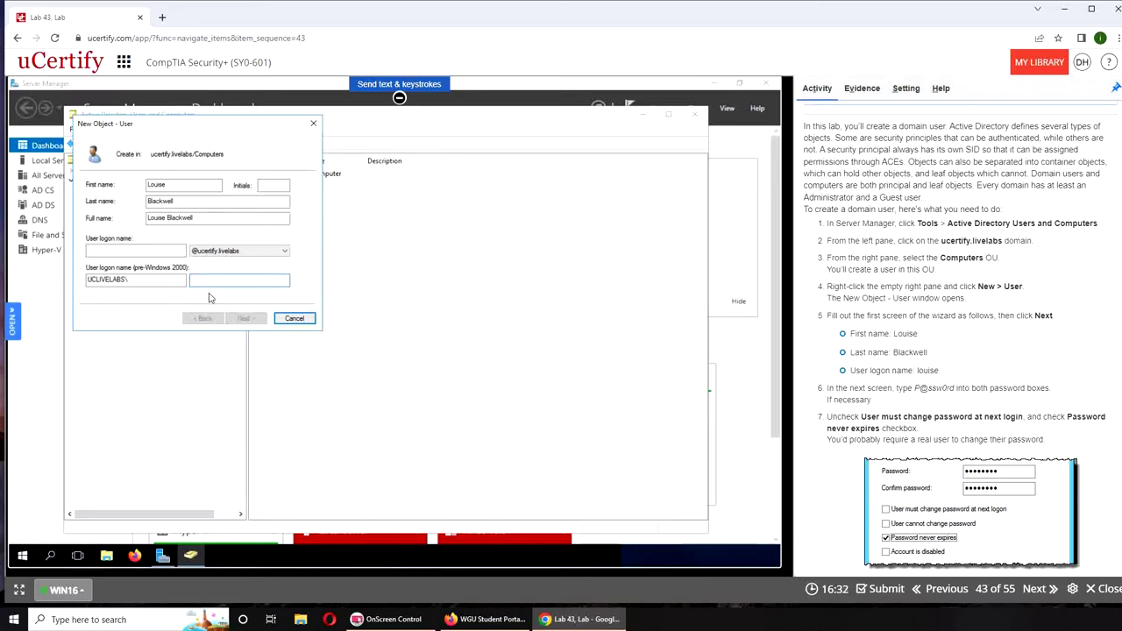
left_click(135, 252)
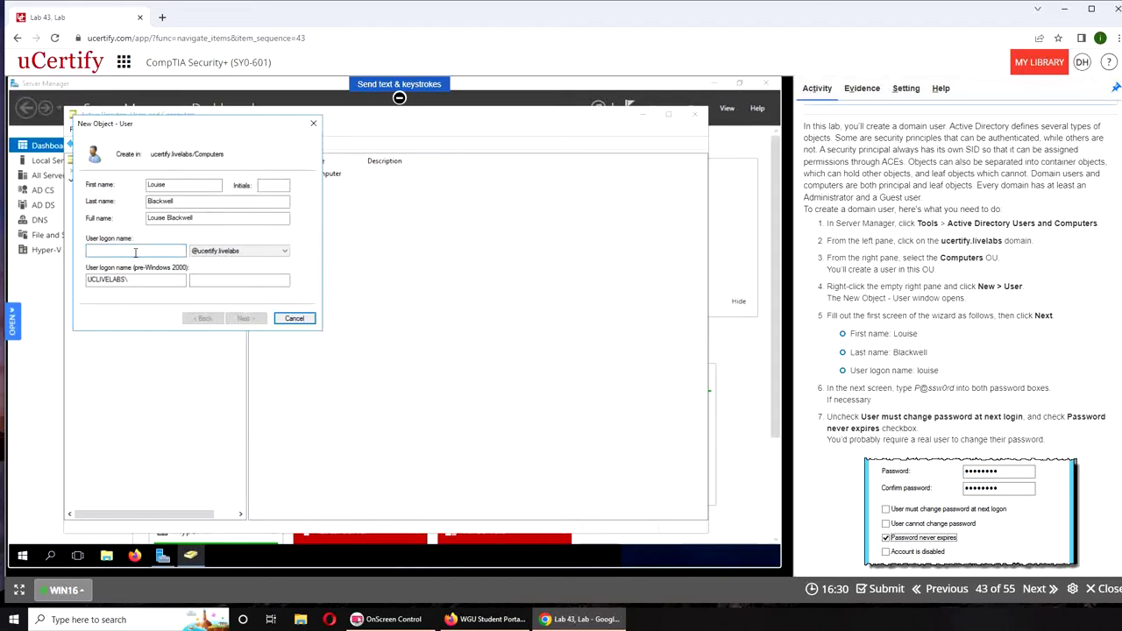
type("louise")
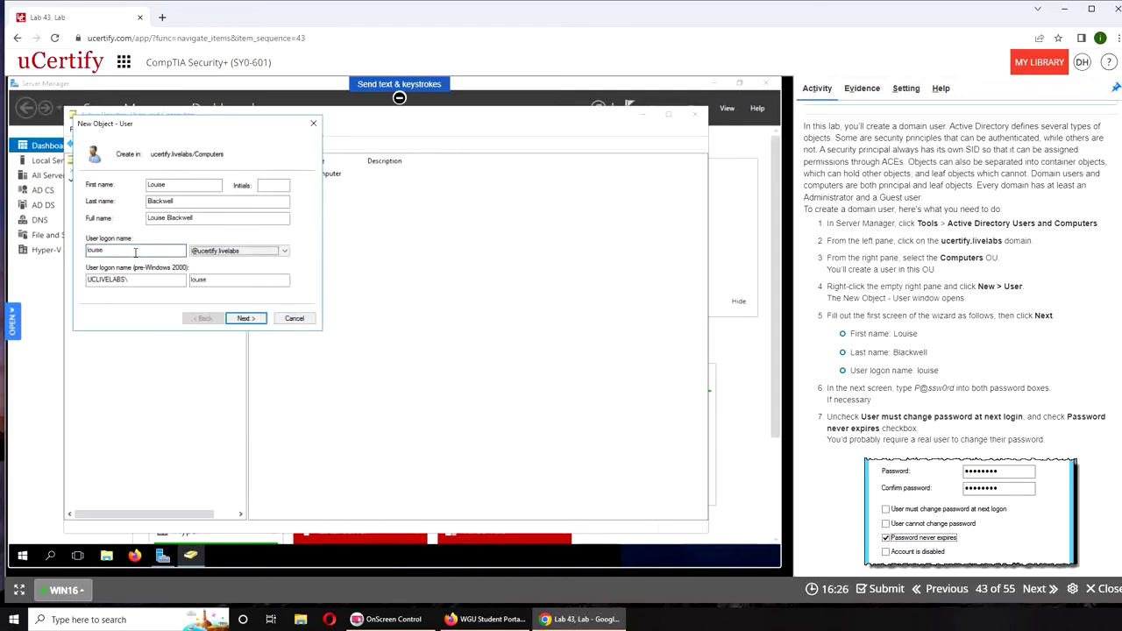
Enter and confirm the account password, set it to never expire, and acknowledge the warning
left_click(229, 319)
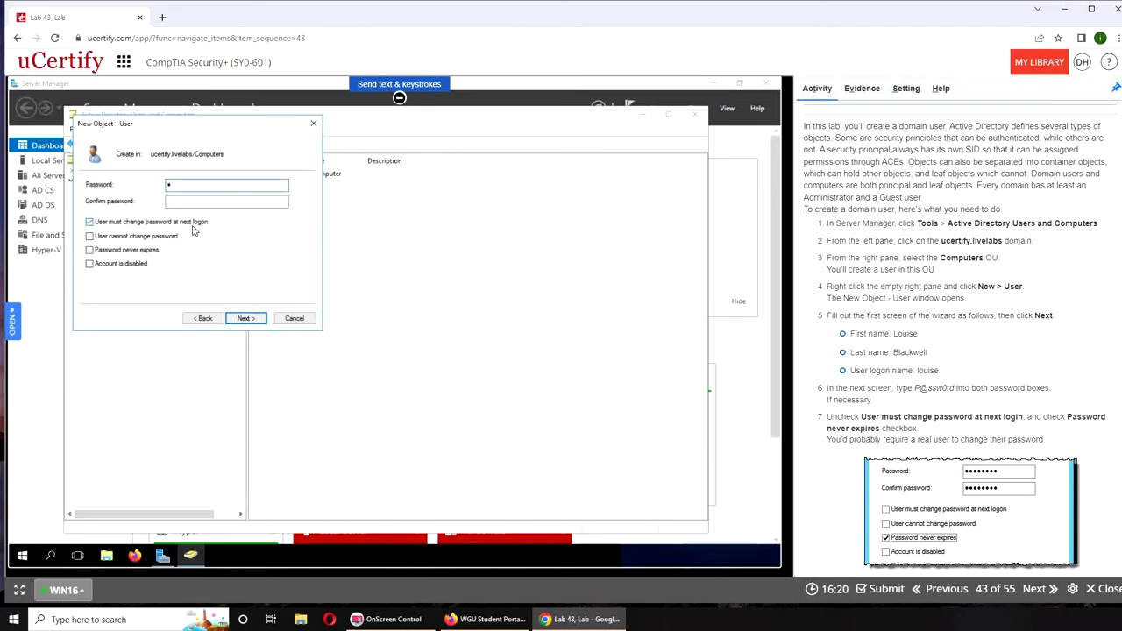
type("@ssw0")
key("Tab")
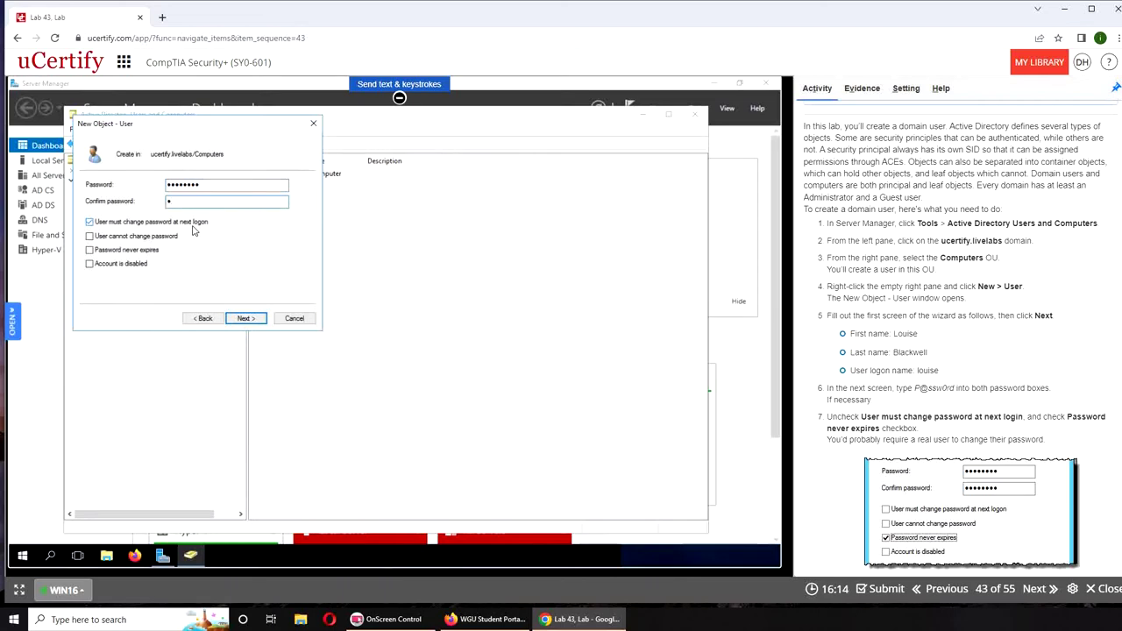
type("P@ss")
scroll(926, 404, "down", 3)
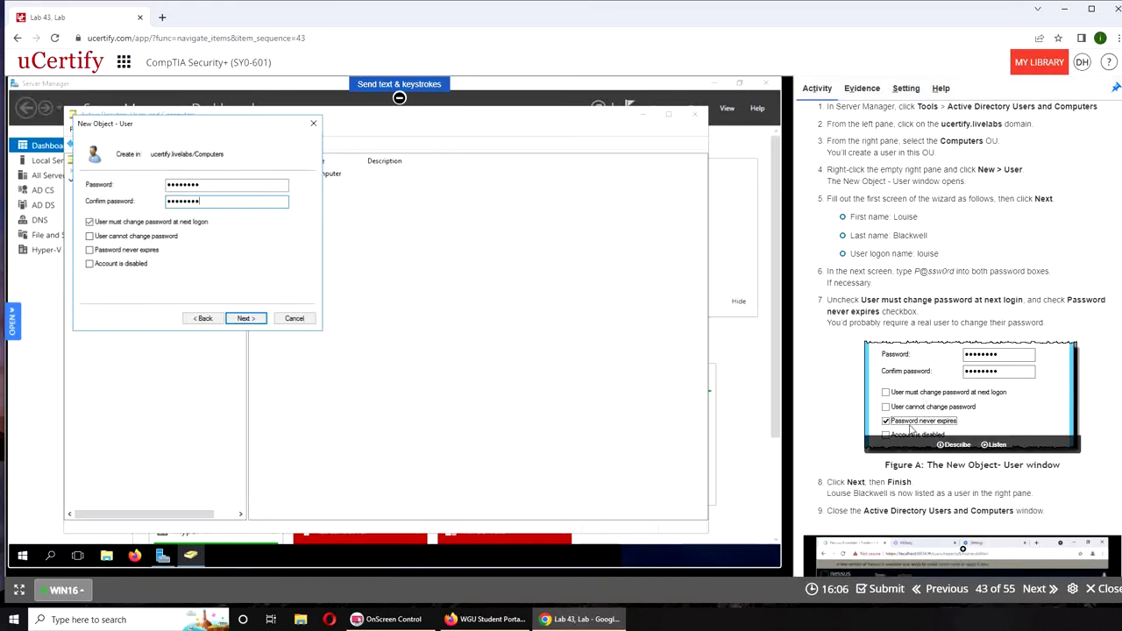
left_click(108, 251)
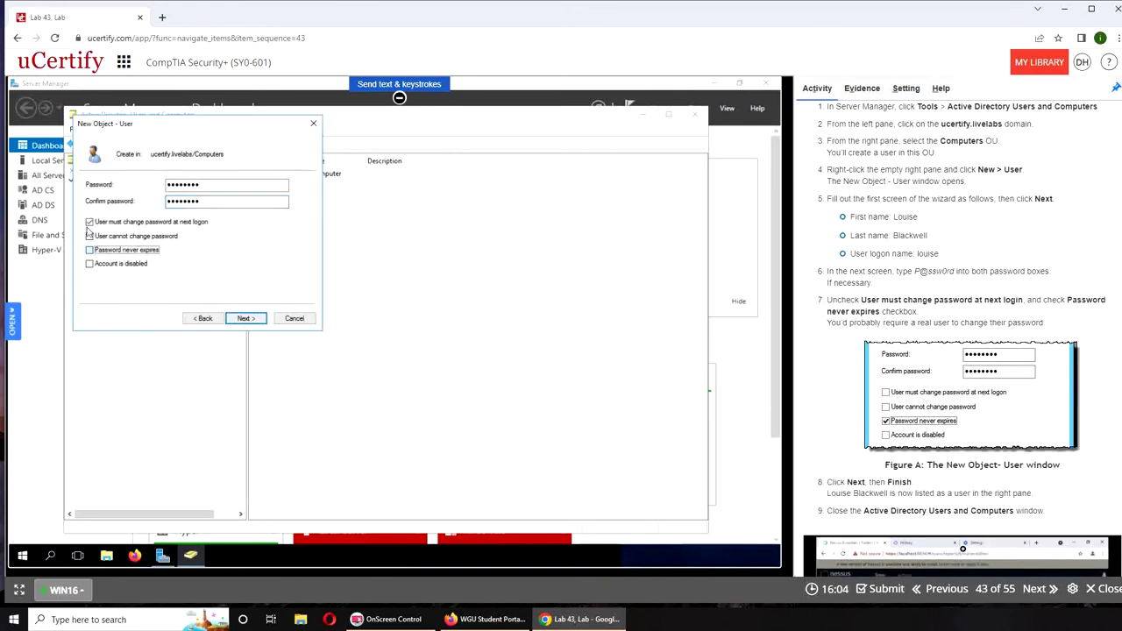
left_click(482, 360)
Review the summary and finish creating the user account in the Computers OU
left_click(243, 318)
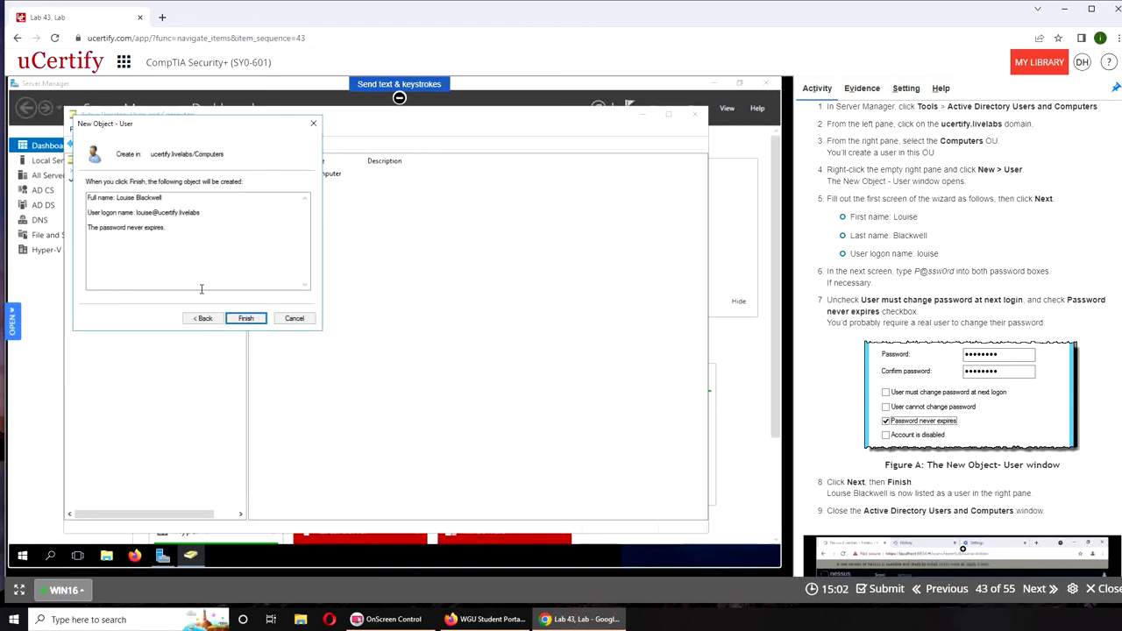
left_click(245, 319)
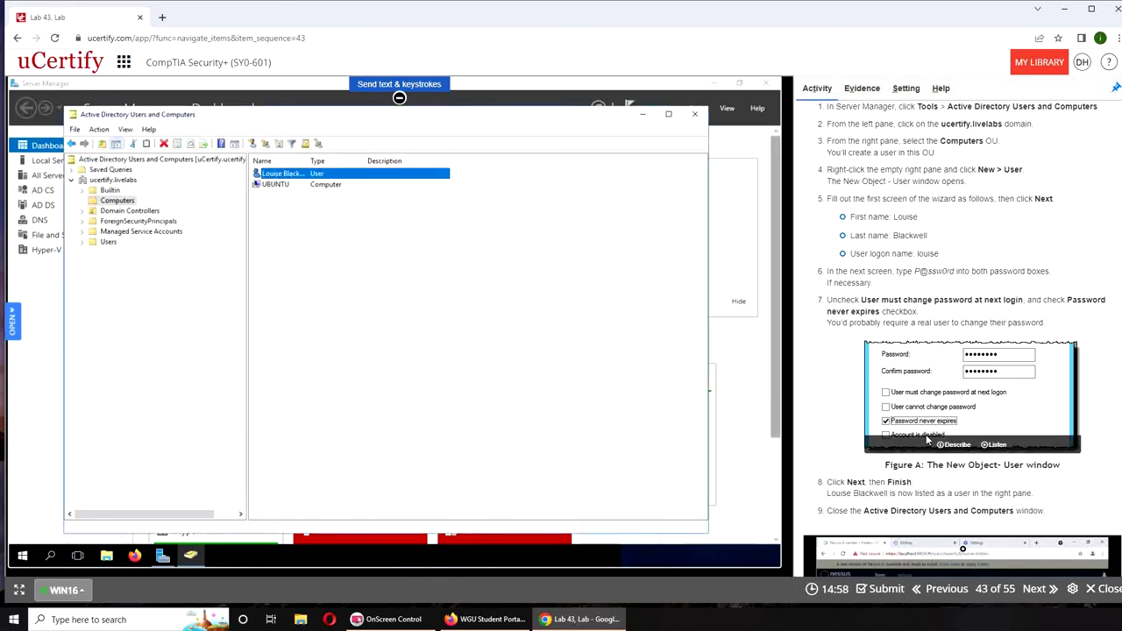
scroll(925, 436, "down", 3)
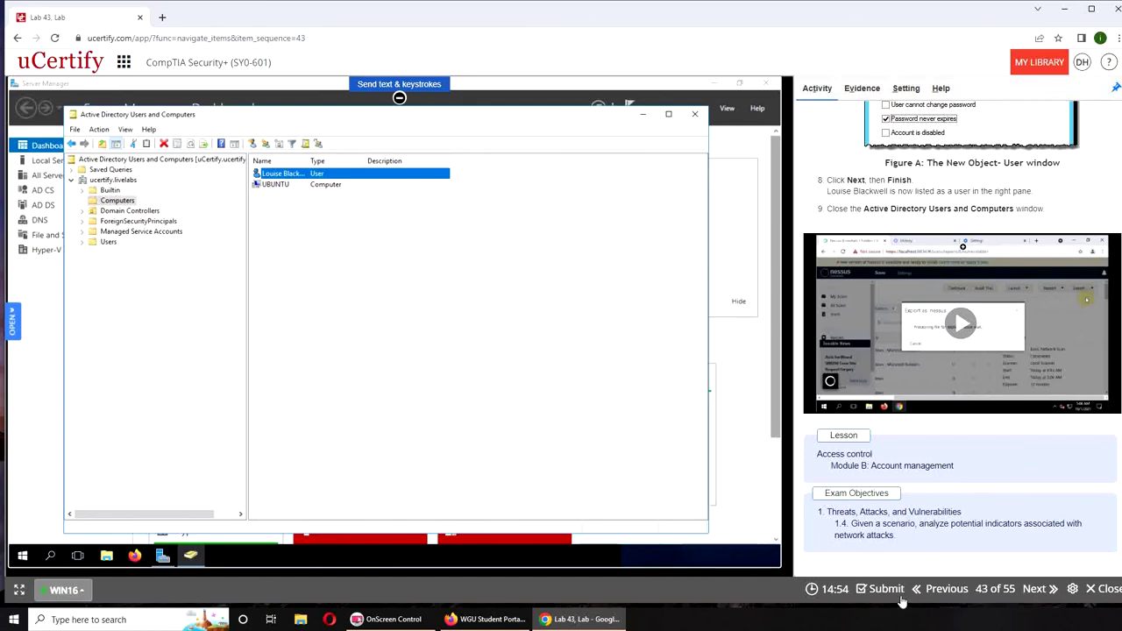
Submit the lab for grading and record the Correct answer
left_click(864, 532)
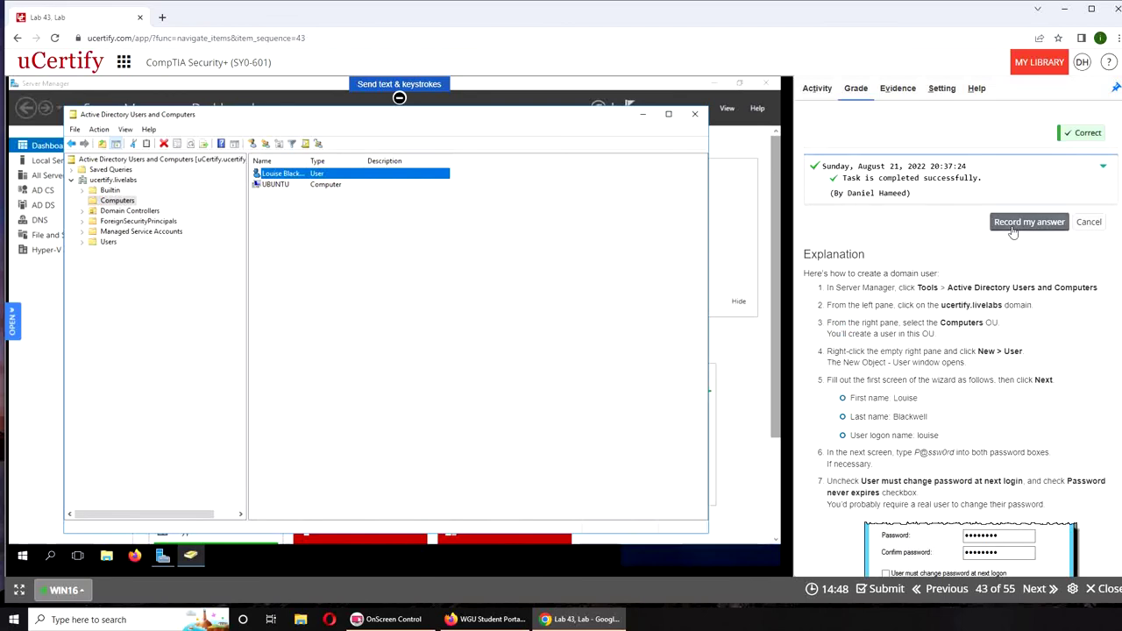
left_click(1017, 222)
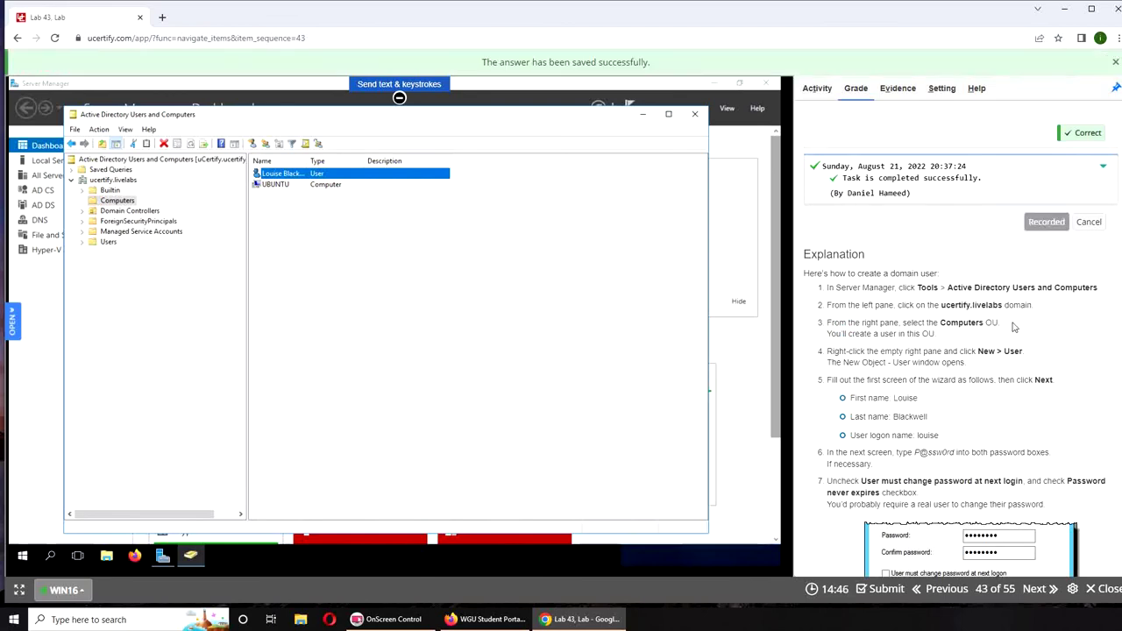